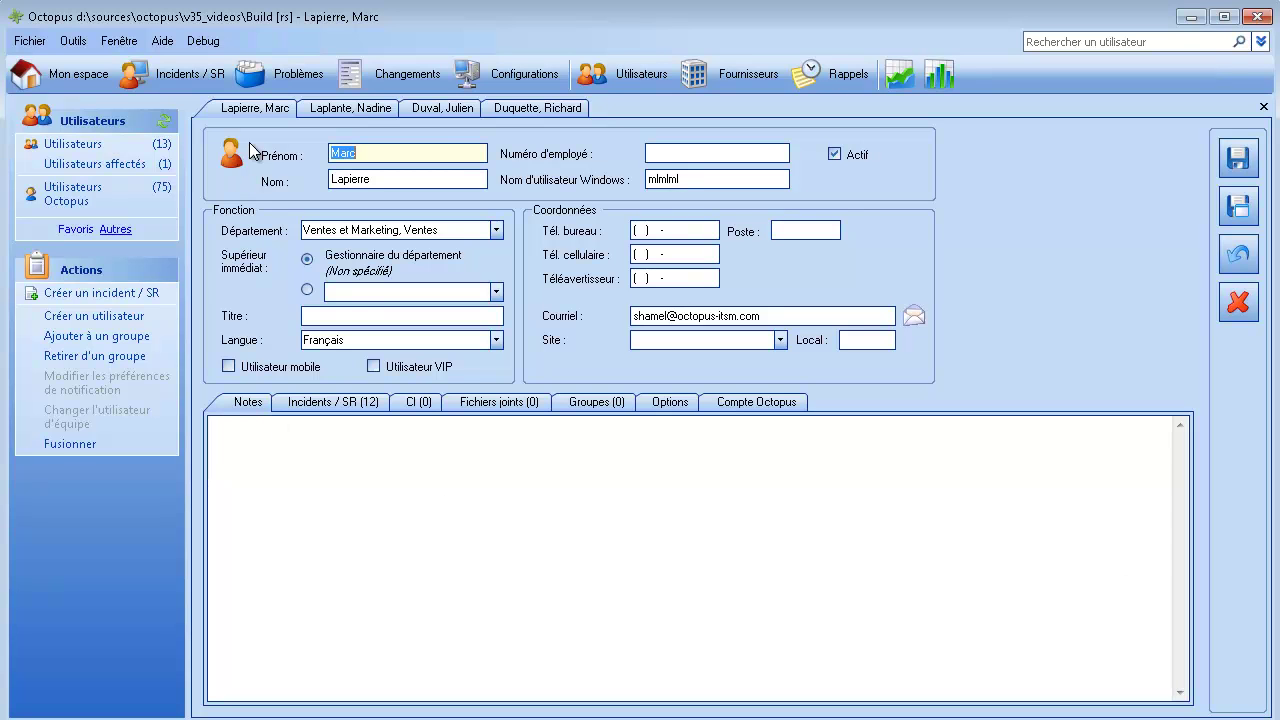
# Assign the user from the third open record as specific immediate supervisor in the first open user record, and save it.
pyautogui.click(354, 291)
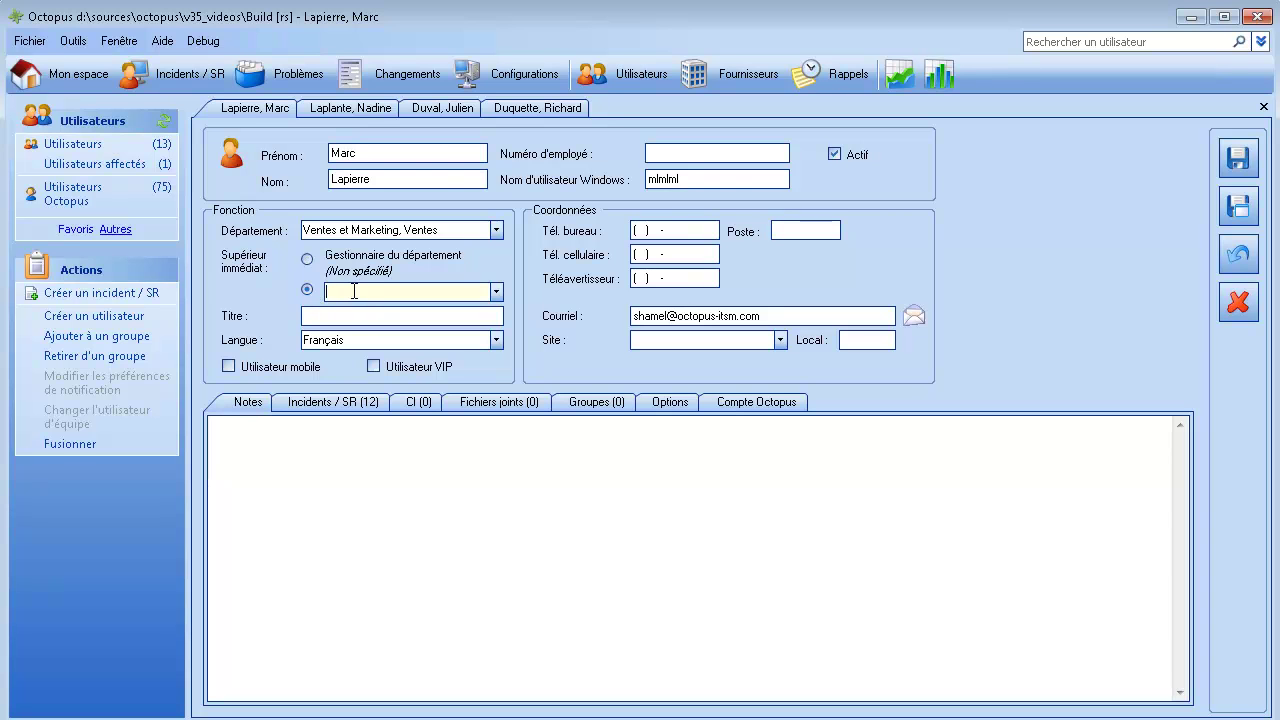
pyautogui.write('duval')
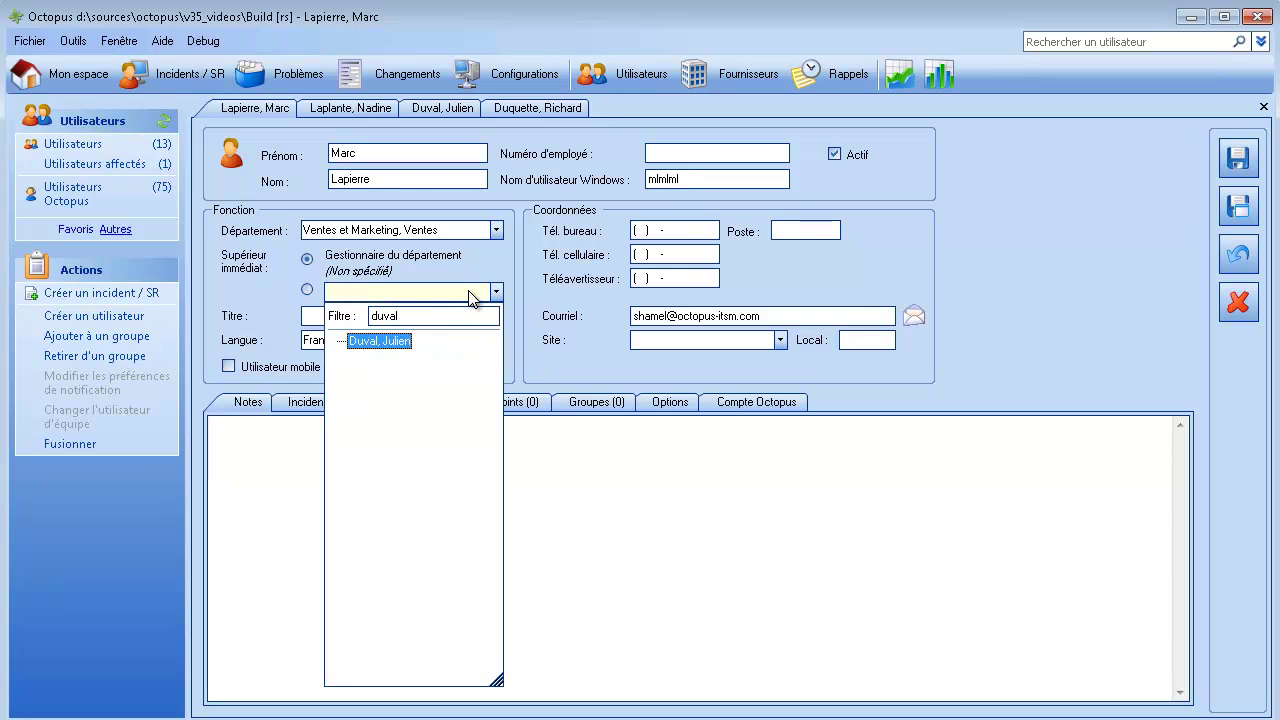
pyautogui.click(385, 341)
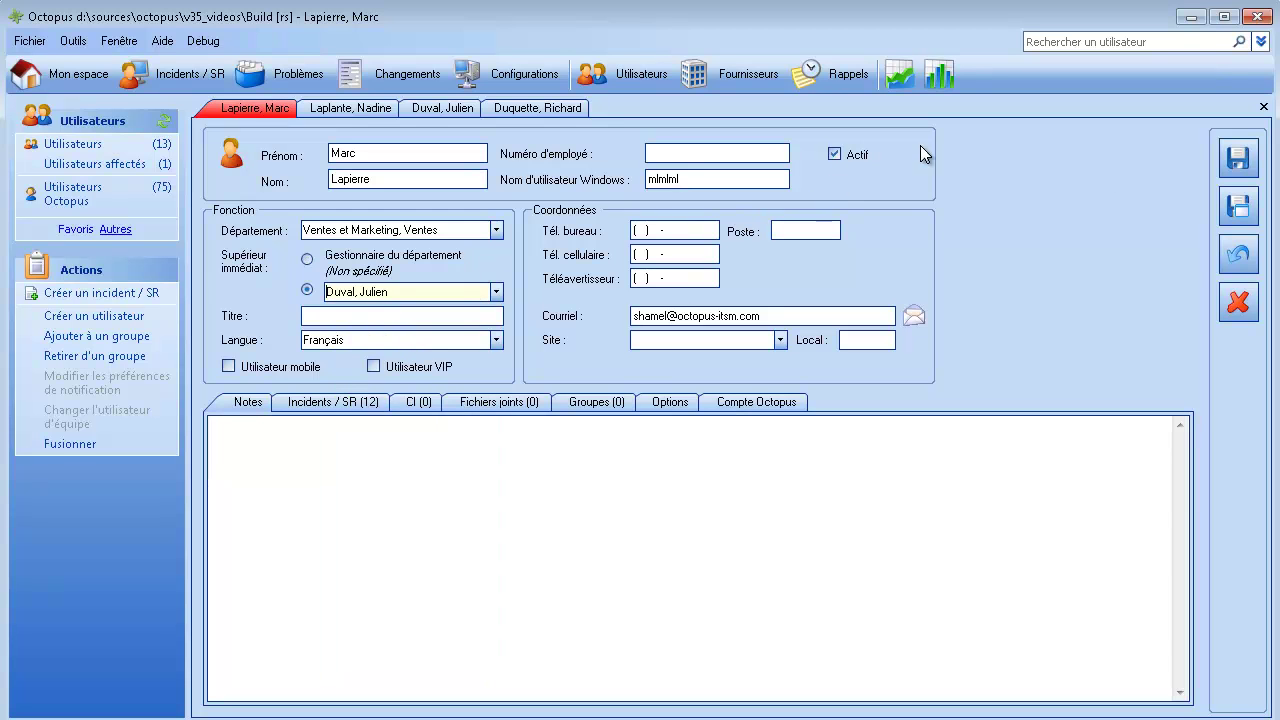
pyautogui.click(1238, 158)
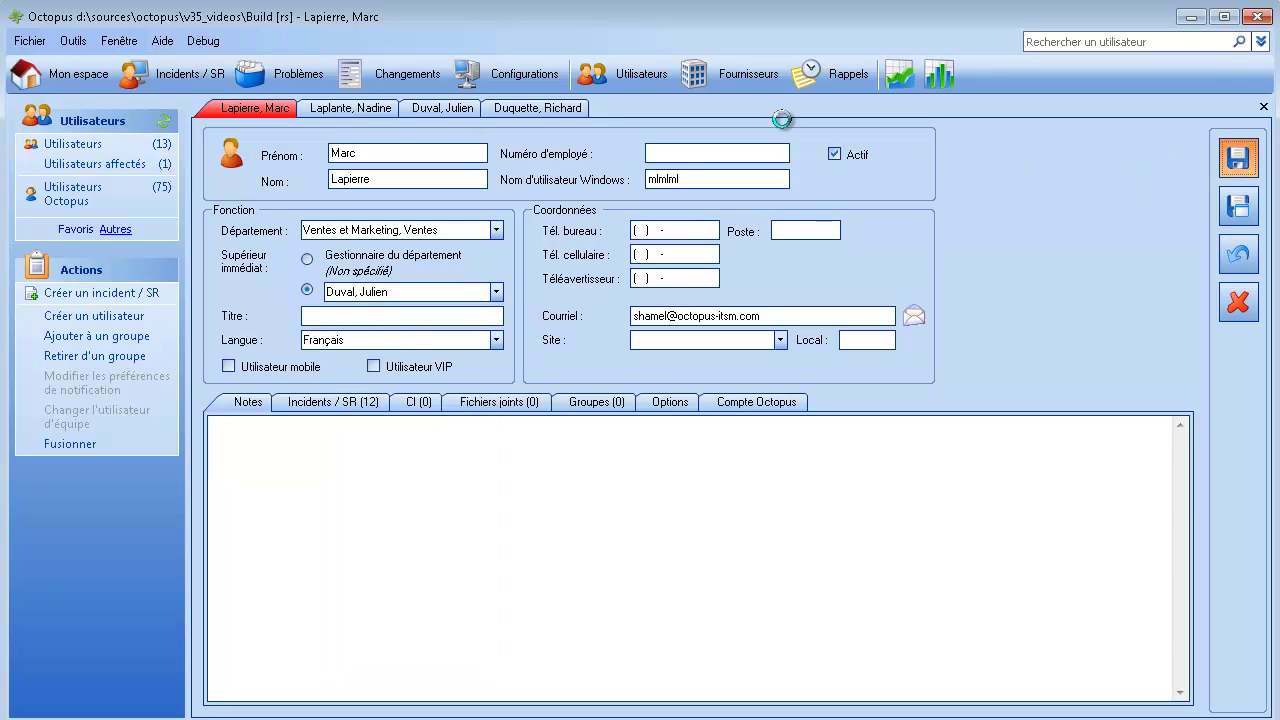
# In the third open user record, assign the user from the second record as specific immediate supervisor, and save it.
pyautogui.click(435, 107)
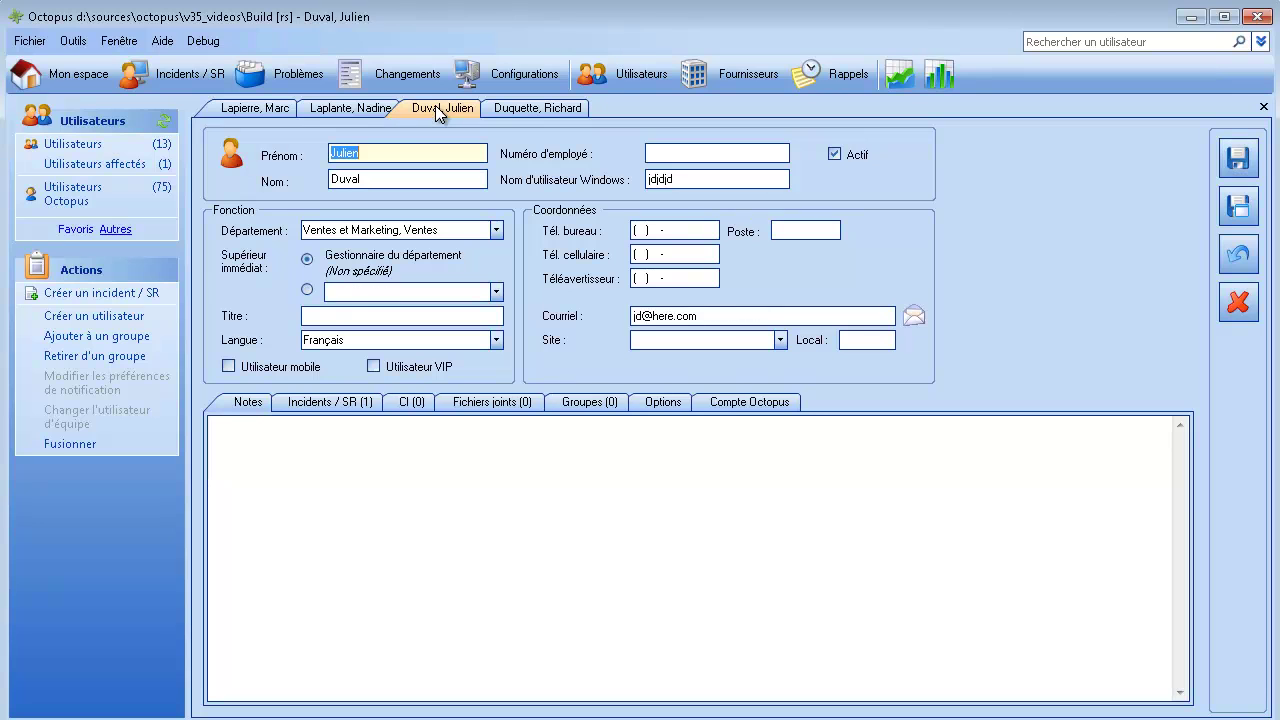
pyautogui.click(307, 289)
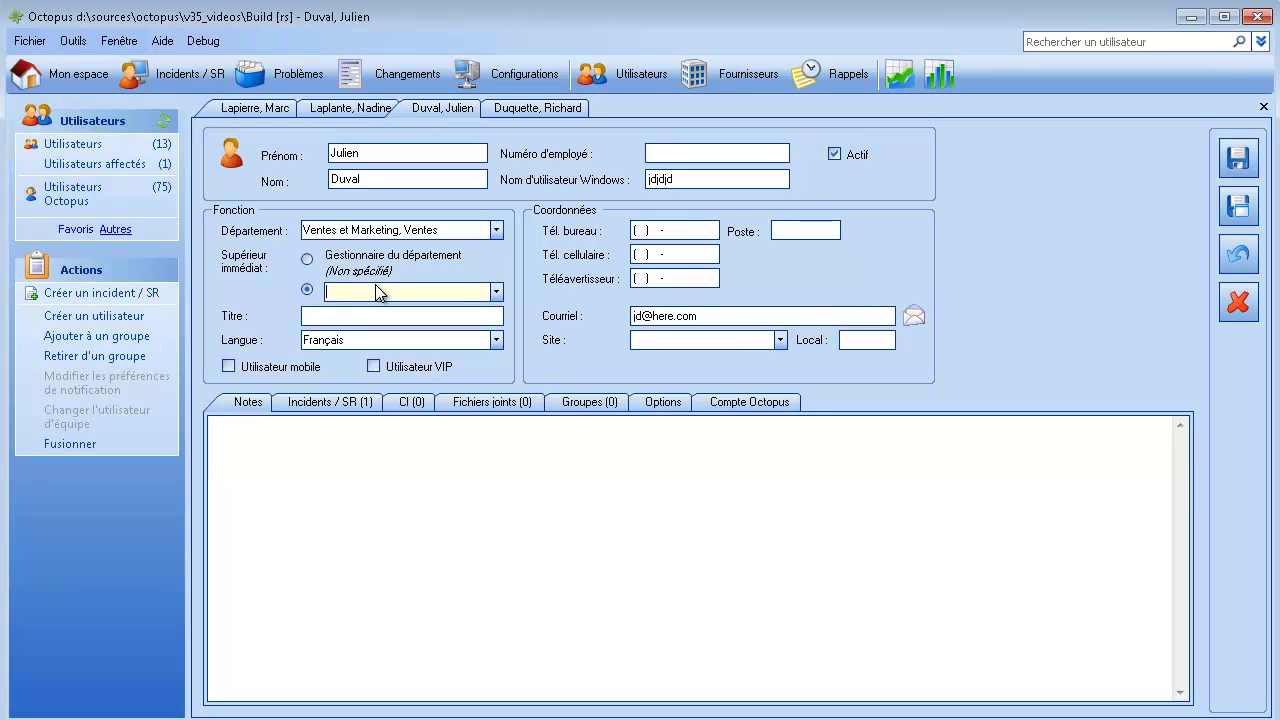
pyautogui.click(378, 291)
pyautogui.write('laplante')
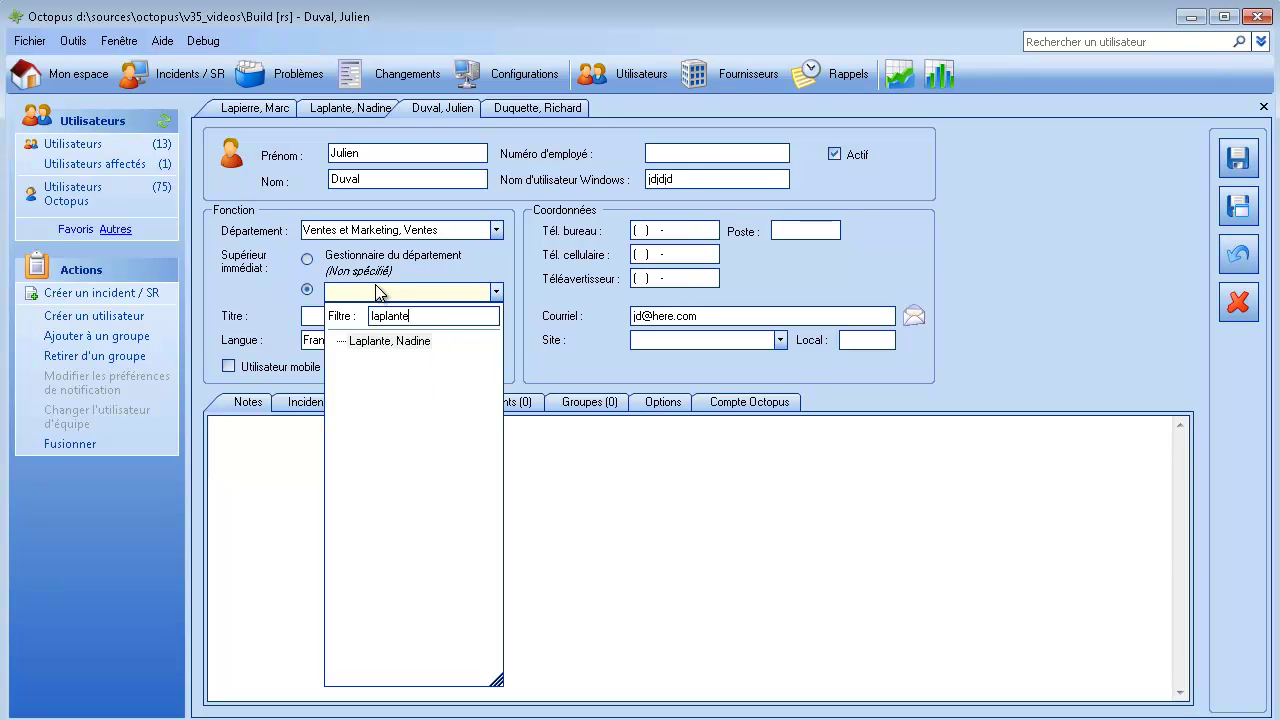
pyautogui.press('Return')
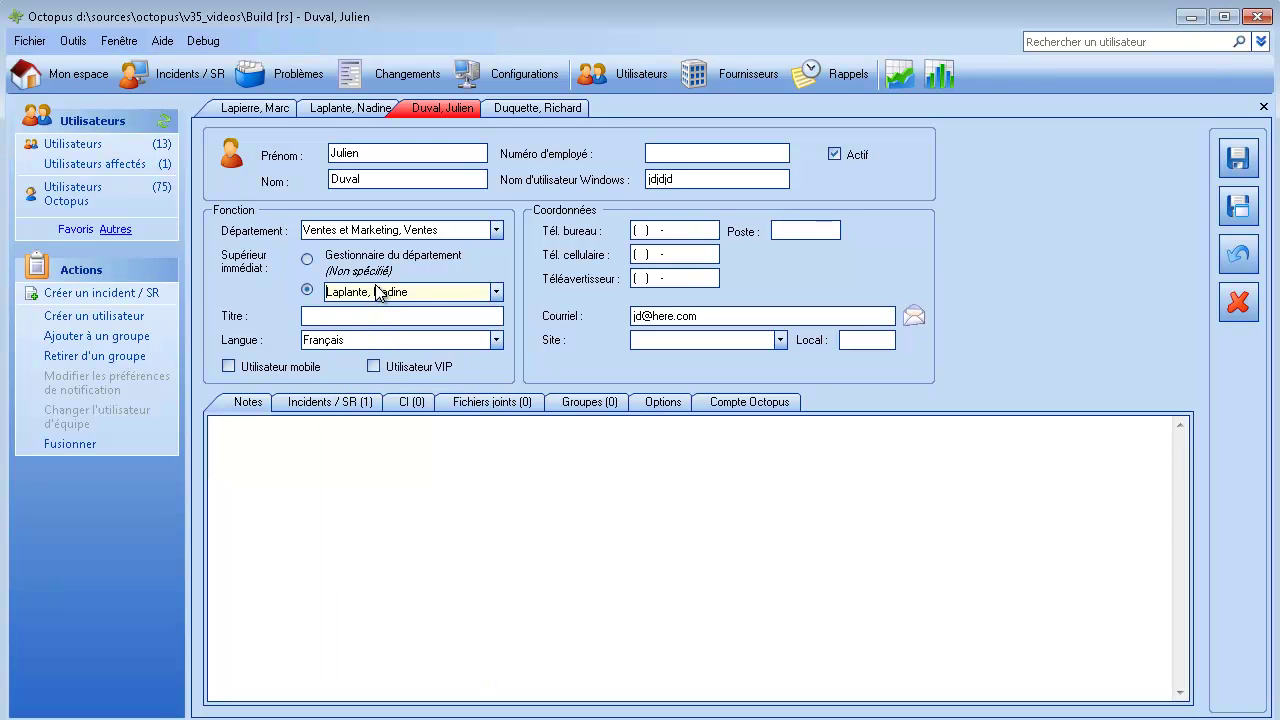
pyautogui.click(1238, 158)
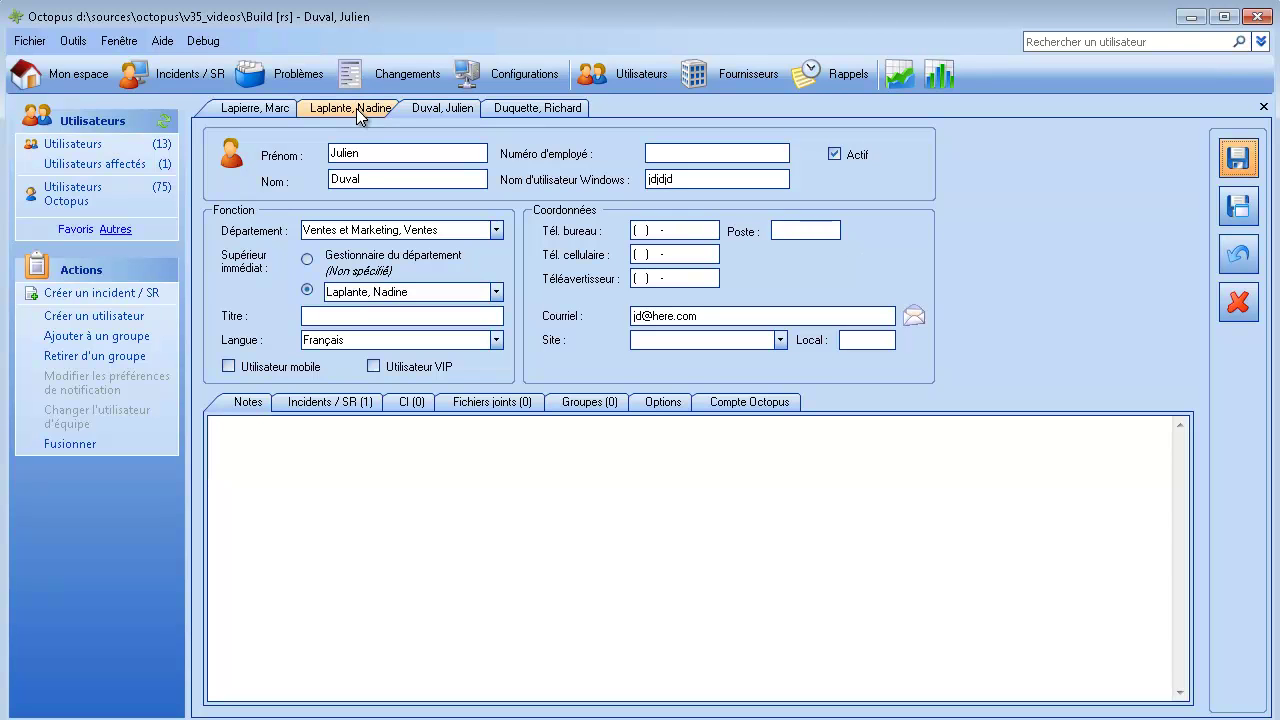
# In the second open user record, assign the user from the fourth record as specific immediate supervisor, and save it.
pyautogui.click(356, 108)
pyautogui.click(307, 289)
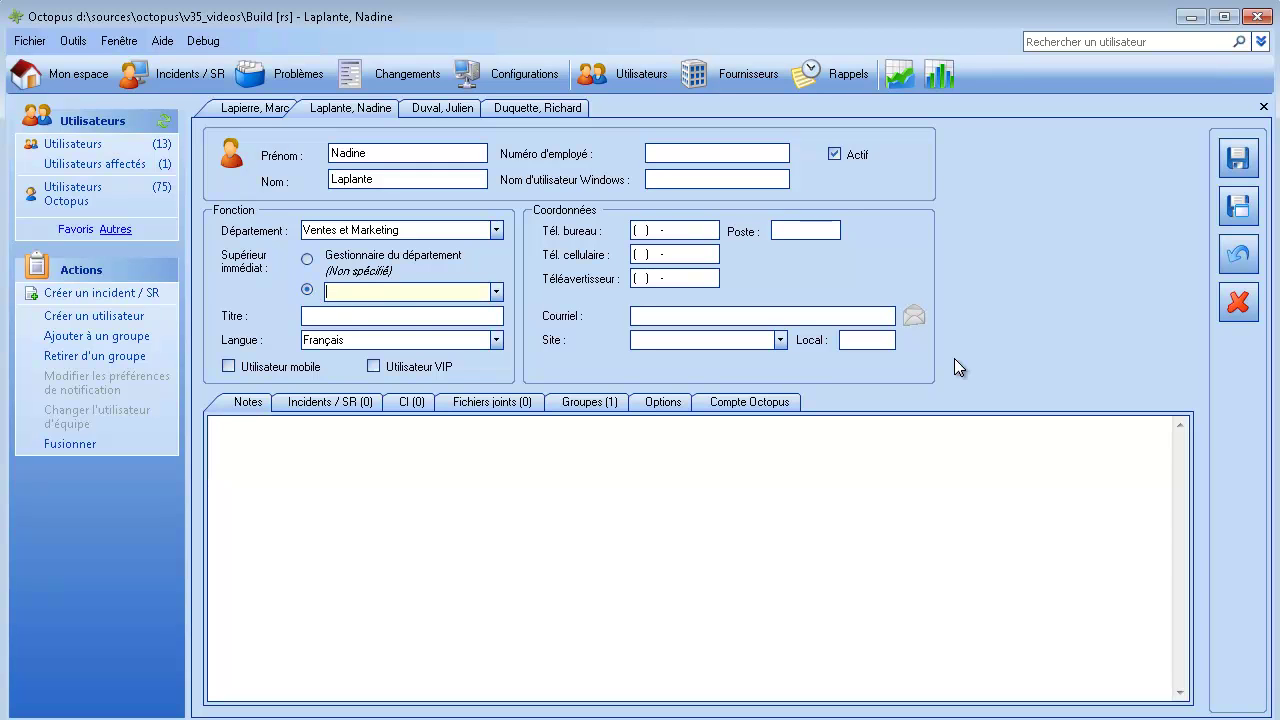
pyautogui.write('duqu')
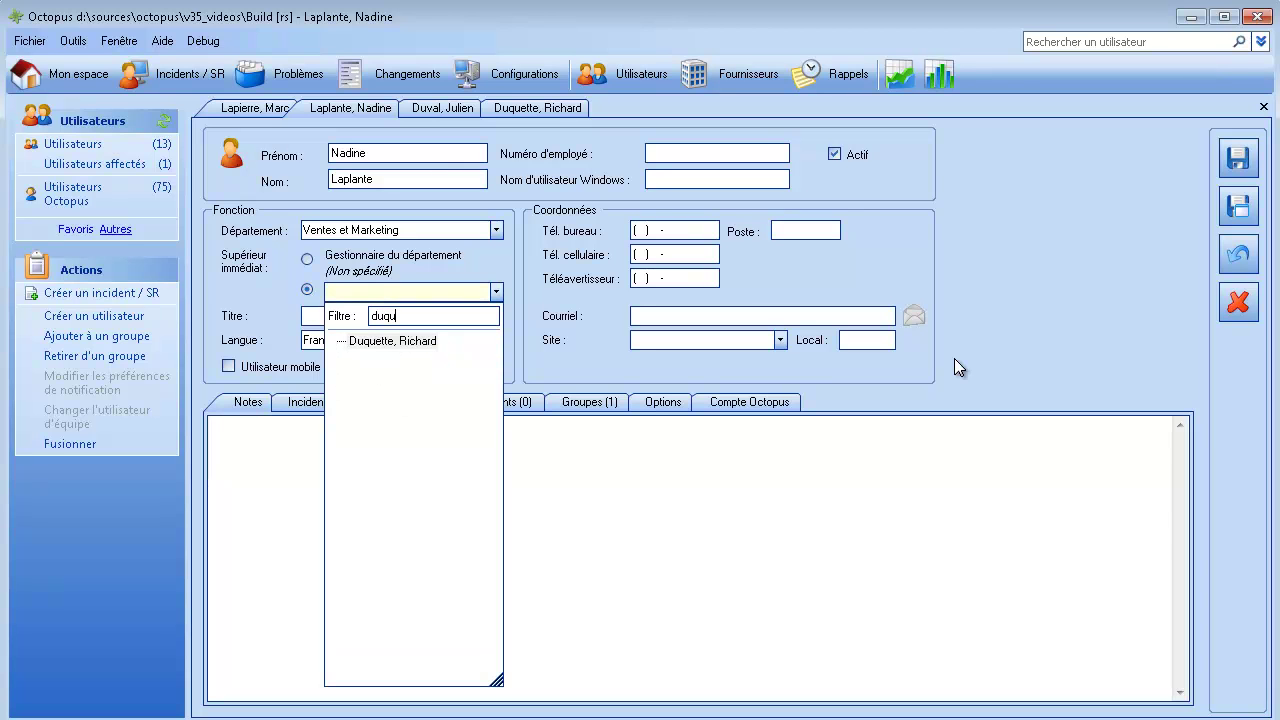
pyautogui.press('Down')
pyautogui.press('Return')
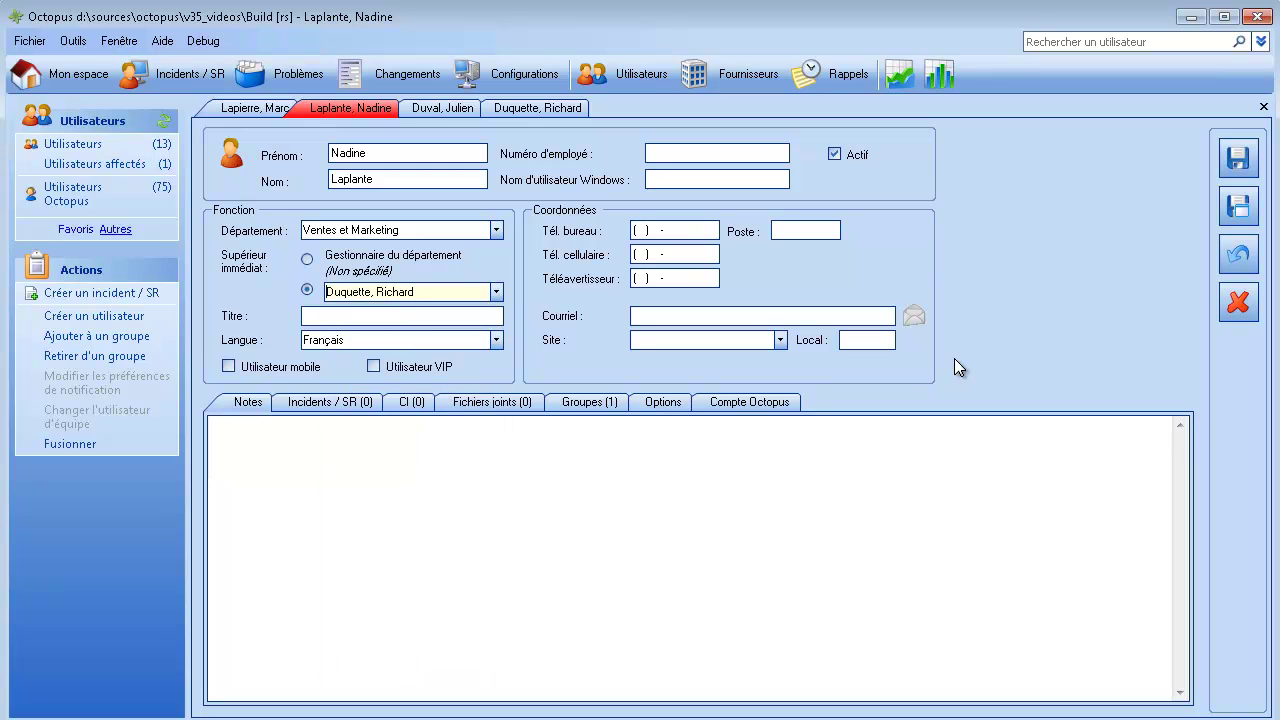
pyautogui.click(1234, 159)
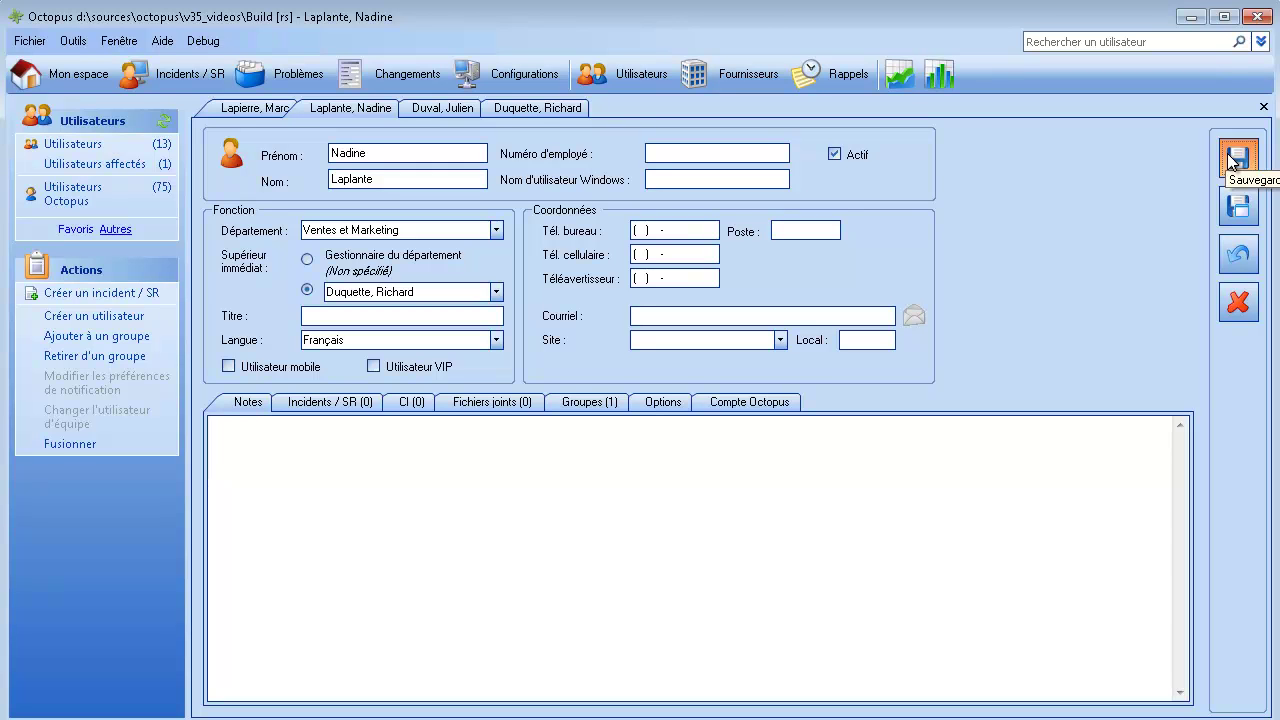
pyautogui.click(1233, 160)
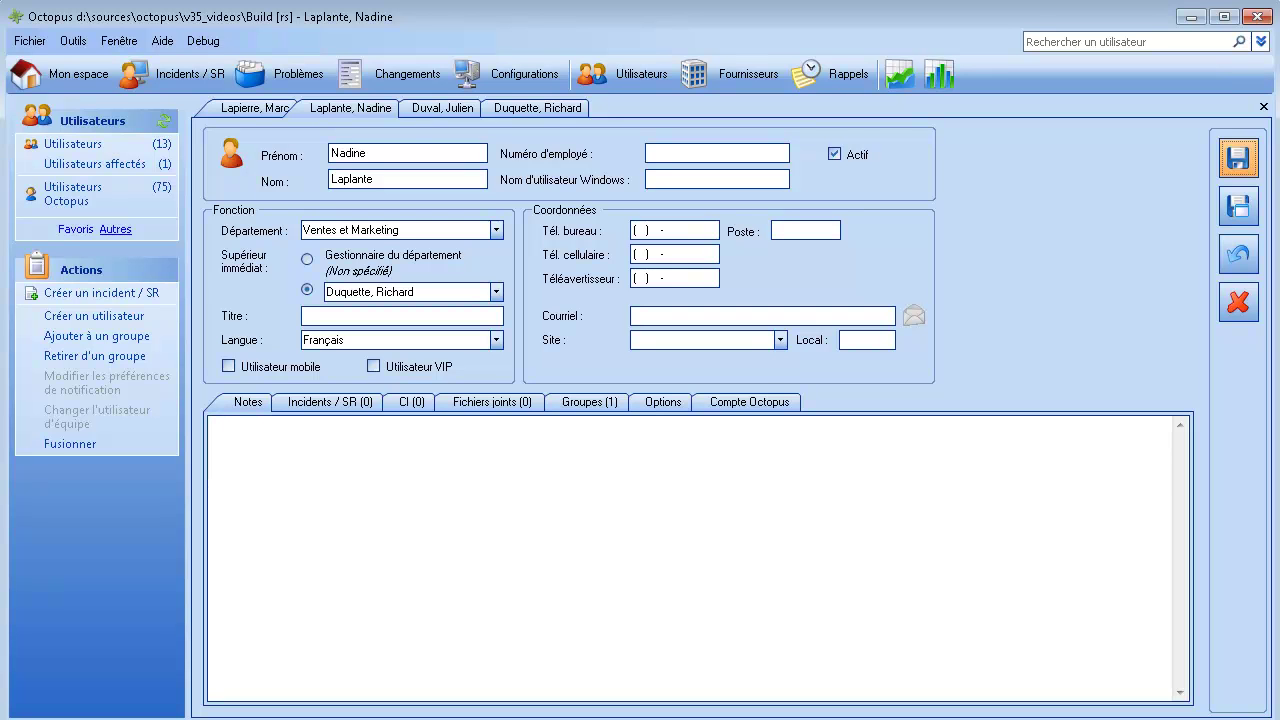
# Switch to the command console and show the ADSI reader options by running ESI.Octopus.ADSIReaderApp.exe /help in the Build folder.
pyautogui.hotkey('alt', 'Tab')
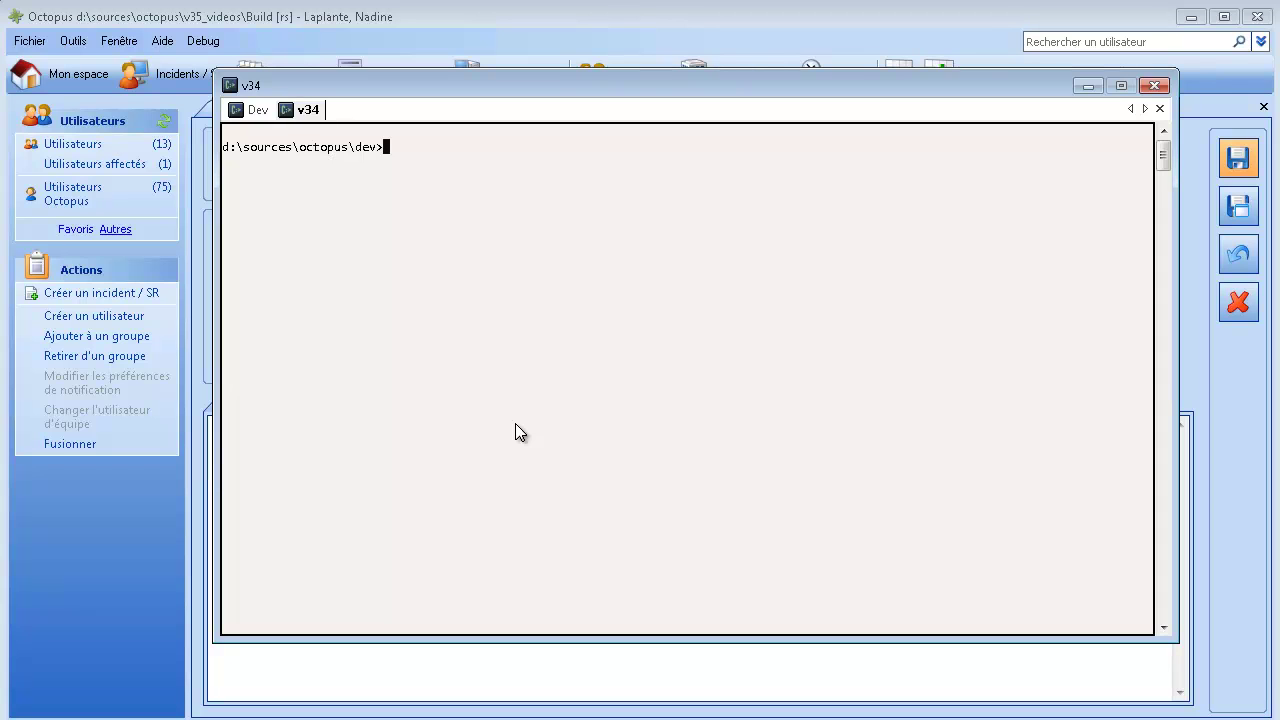
pyautogui.write('e')
pyautogui.write('si.oc')
pyautogui.write('topus.adsireadera')
pyautogui.press('Tab')
pyautogui.write('/help')
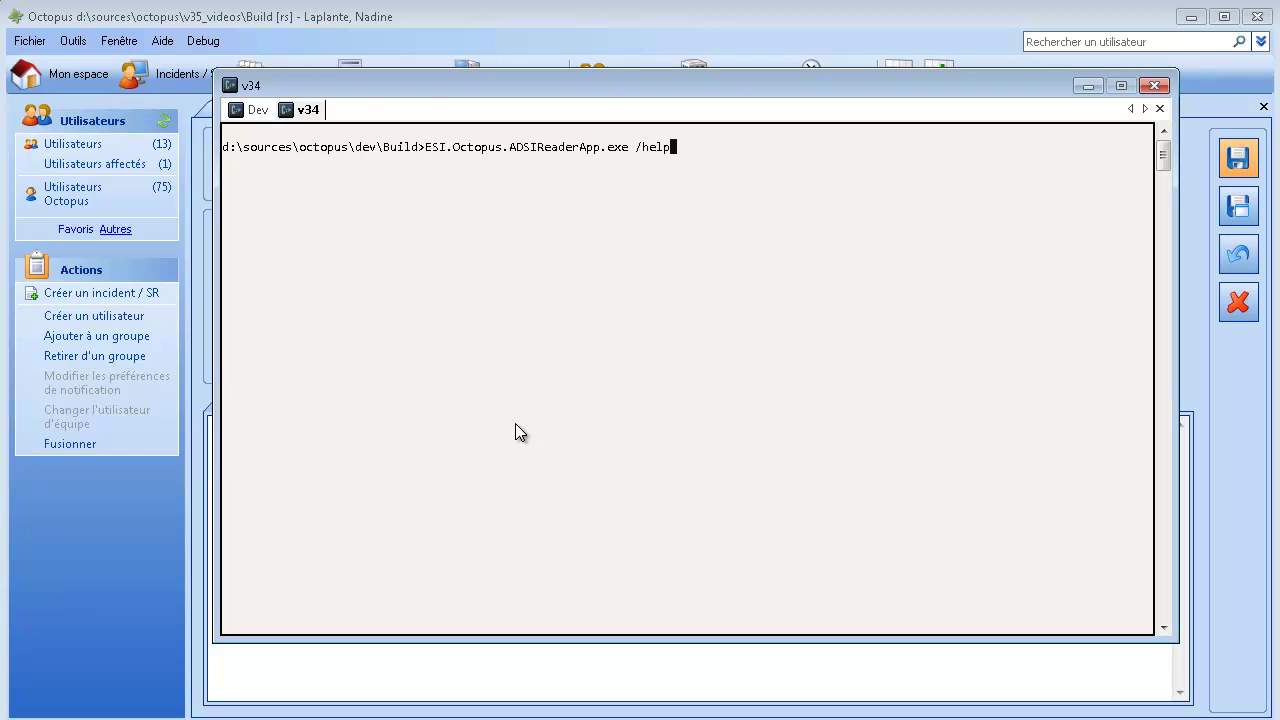
pyautogui.press('Return')
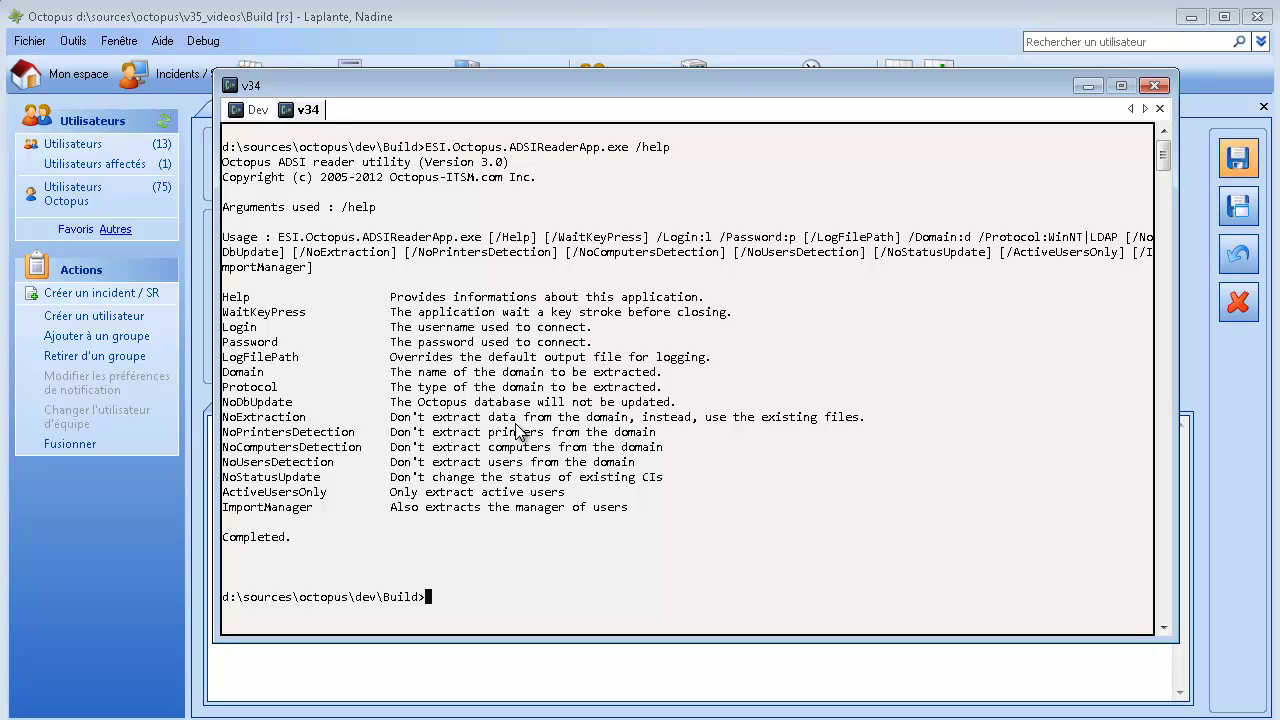
# Put the console away and examine the SupérieurImmédiat column of OctopusUsers.xls in Excel against the listed users.
pyautogui.click(1088, 86)
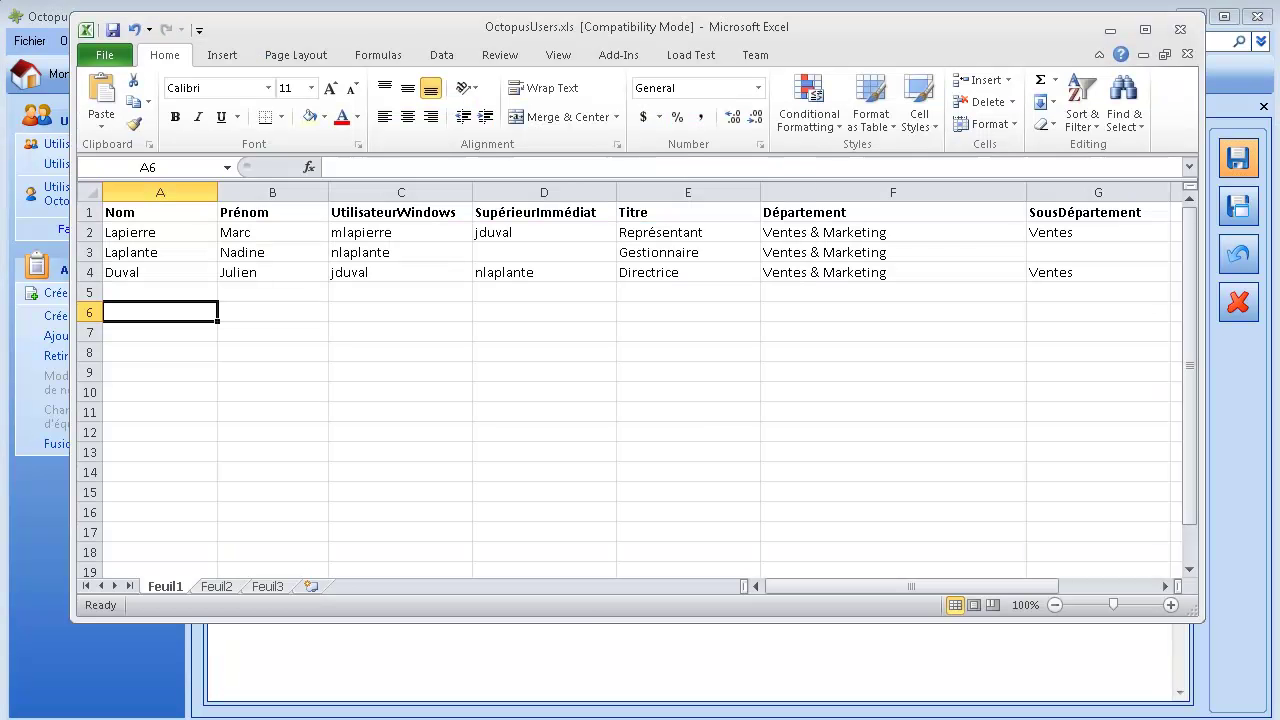
pyautogui.moveTo(588, 212); pyautogui.dragTo(583, 471)
pyautogui.click(576, 392)
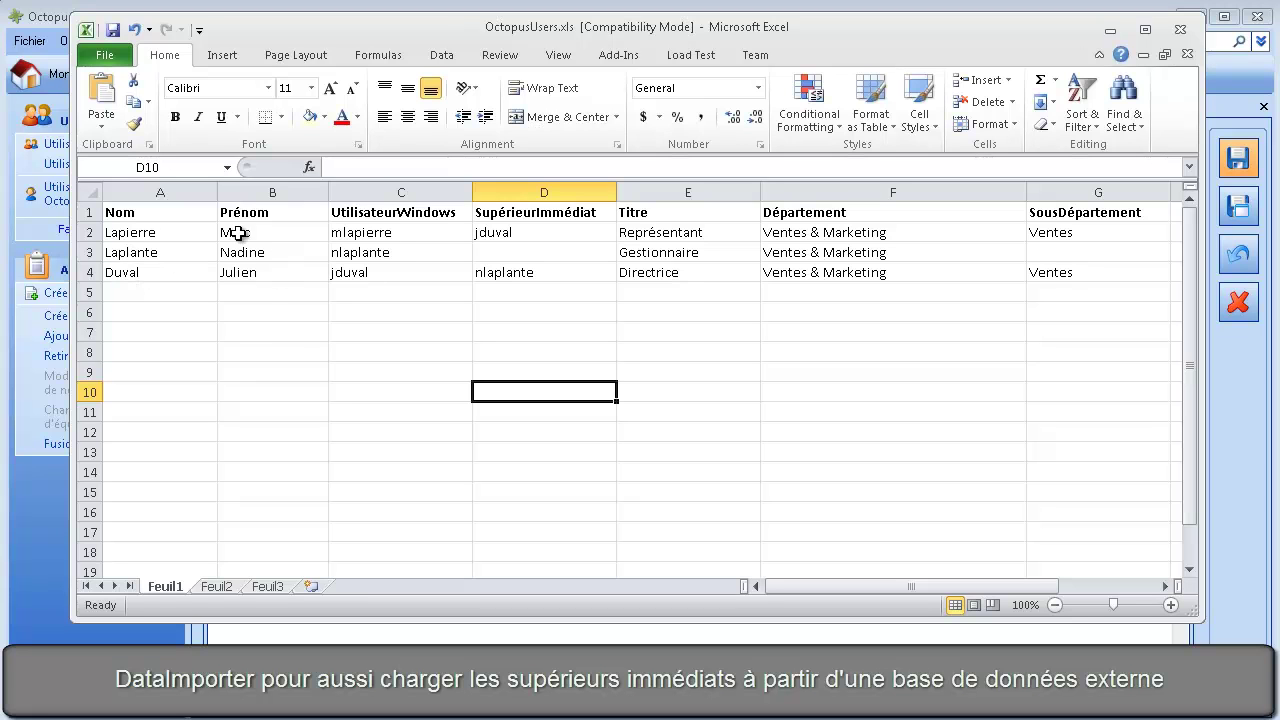
pyautogui.click(503, 237)
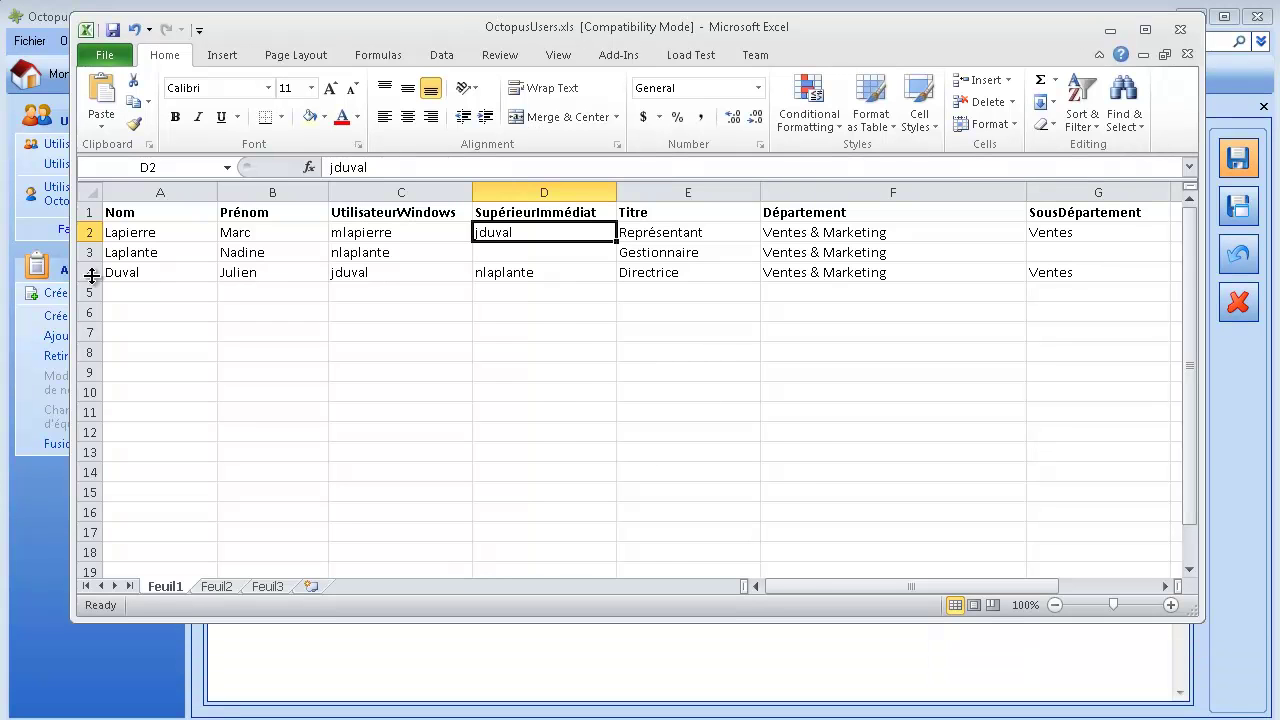
pyautogui.click(532, 292)
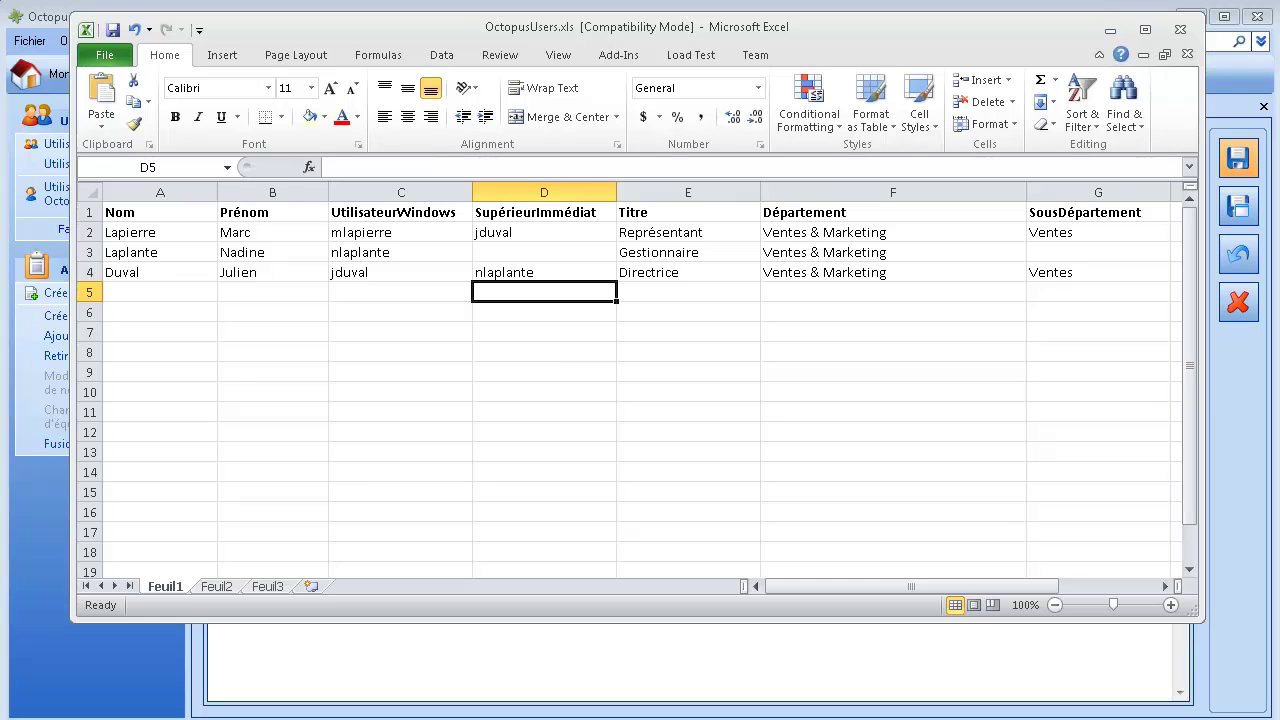
# Switch to the Octopus web portal in the browser and set the new request's type to Approbation hiérarchique.
pyautogui.click(1110, 29)
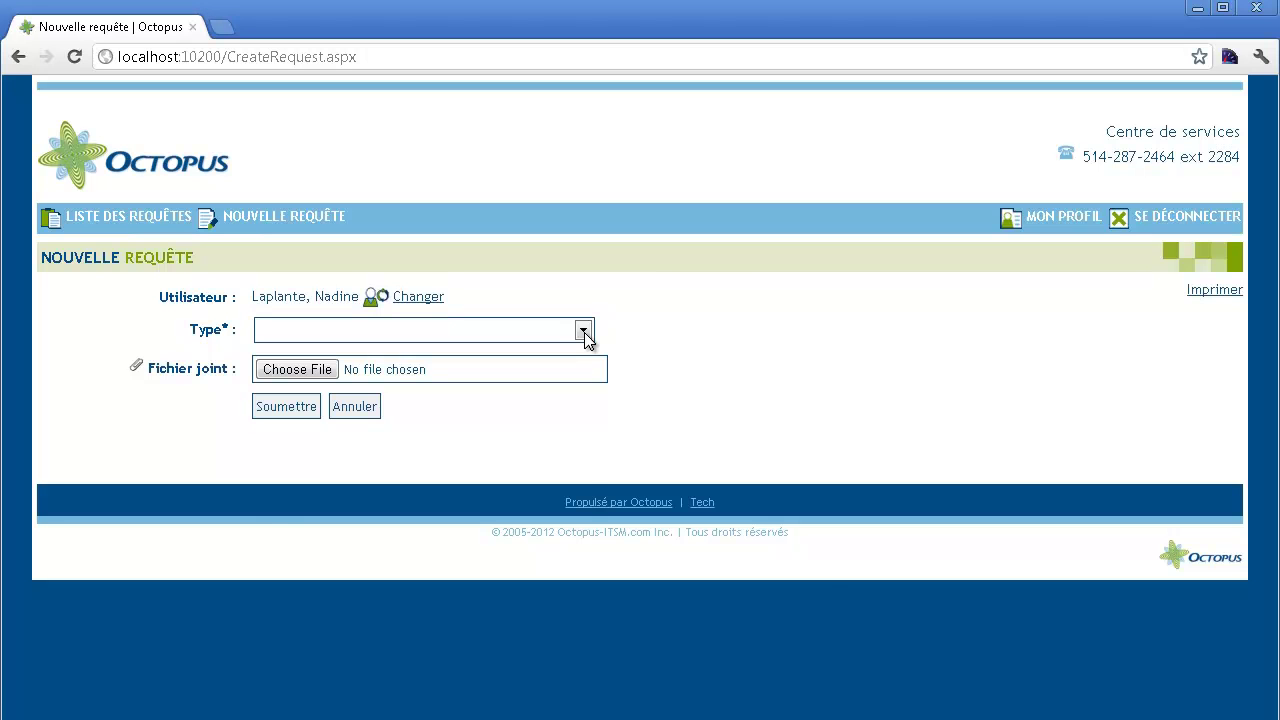
pyautogui.click(584, 332)
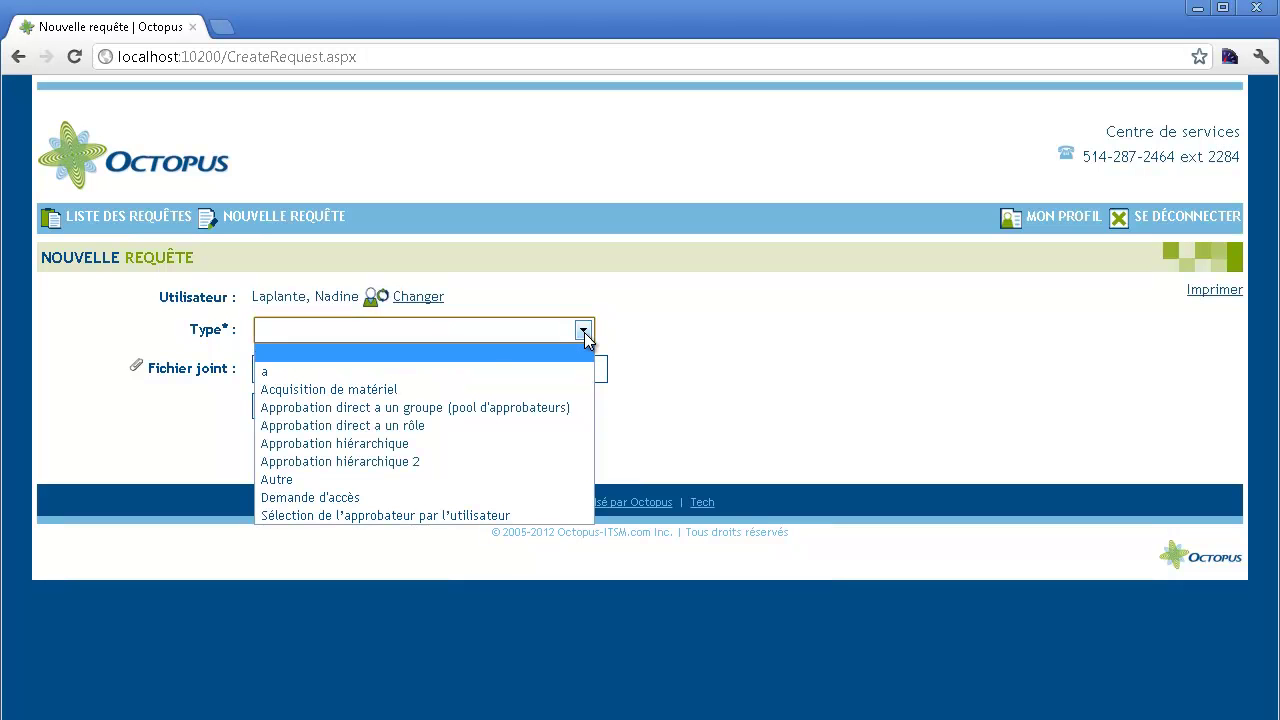
pyautogui.click(464, 443)
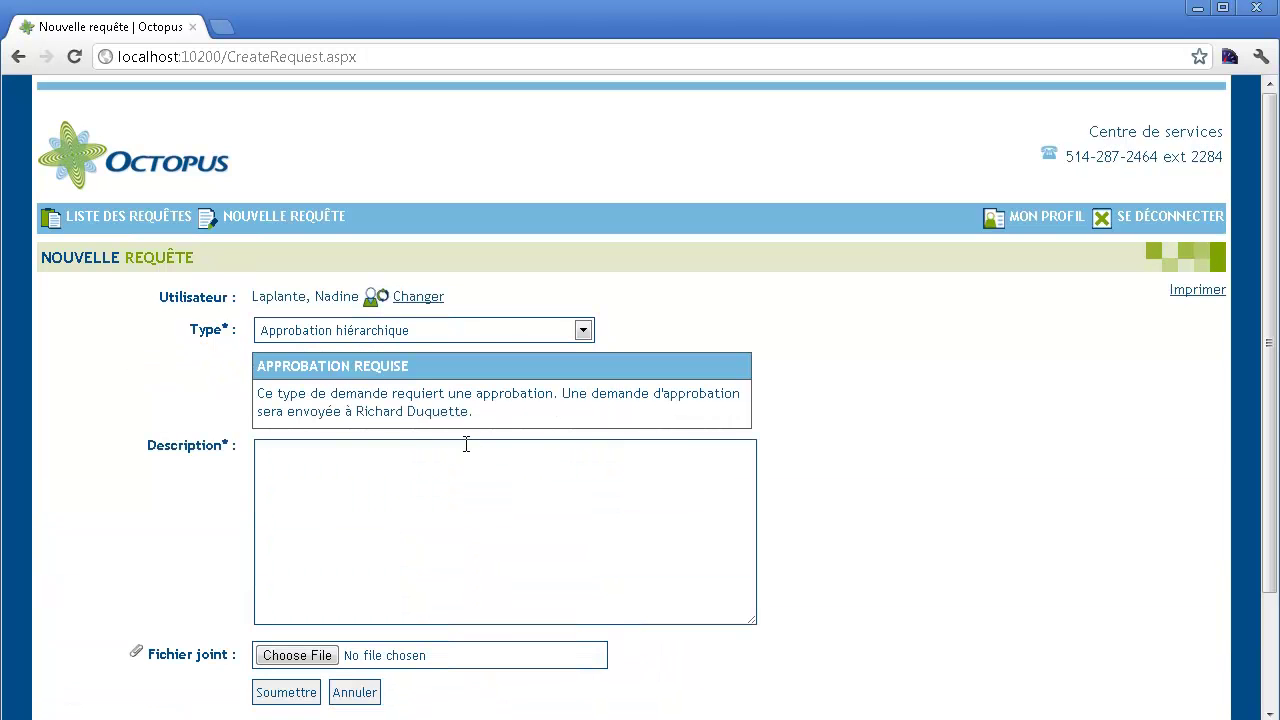